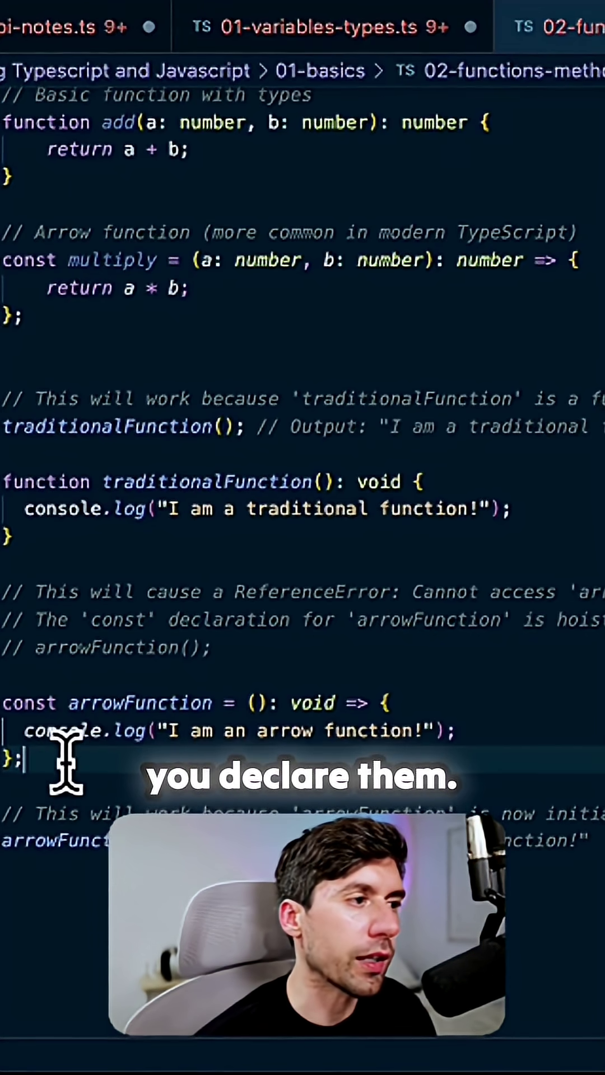
- Look over the arrowFunction call and the traditionalFunction definition and call in the hoisting example
{"action": "left_click", "coordinate": [120, 756]}
{"action": "scroll", "coordinate": [120, 751], "scroll_direction": "down", "scroll_amount": 3}
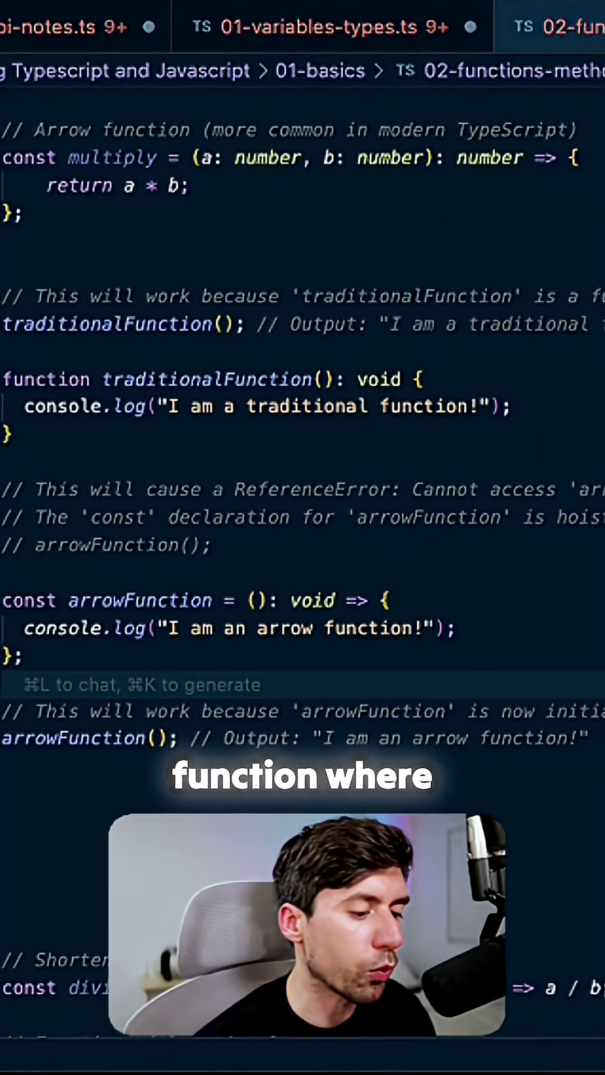
{"action": "left_click", "coordinate": [336, 820]}
{"action": "left_click", "coordinate": [300, 765]}
{"action": "left_click", "coordinate": [240, 793]}
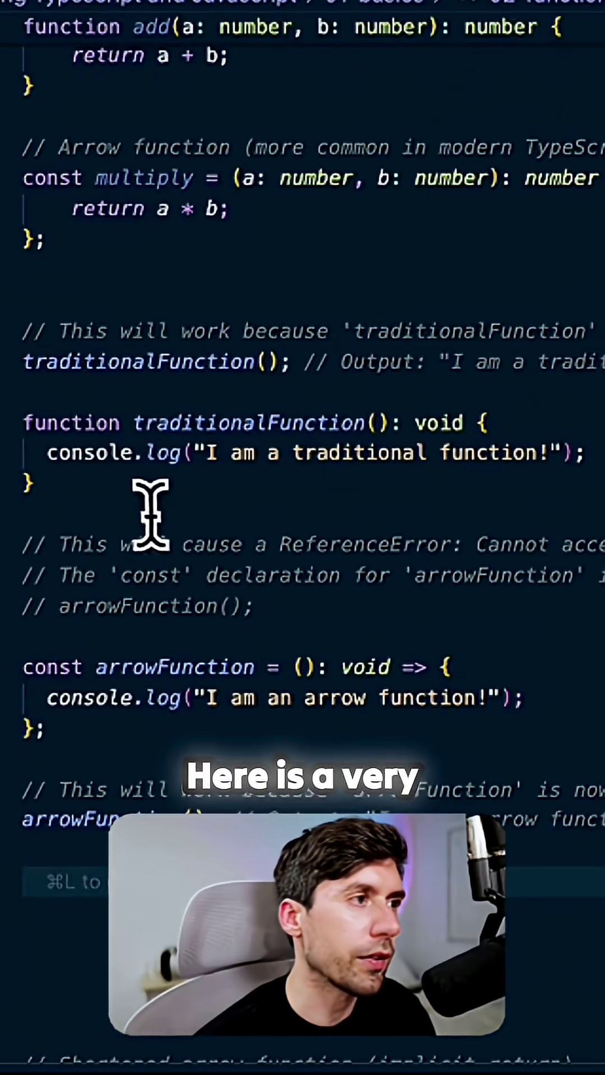
{"action": "left_click", "coordinate": [84, 507]}
{"action": "left_click", "coordinate": [93, 390]}
{"action": "left_click", "coordinate": [180, 361]}
{"action": "left_click", "coordinate": [160, 454]}
{"action": "left_click", "coordinate": [164, 363]}
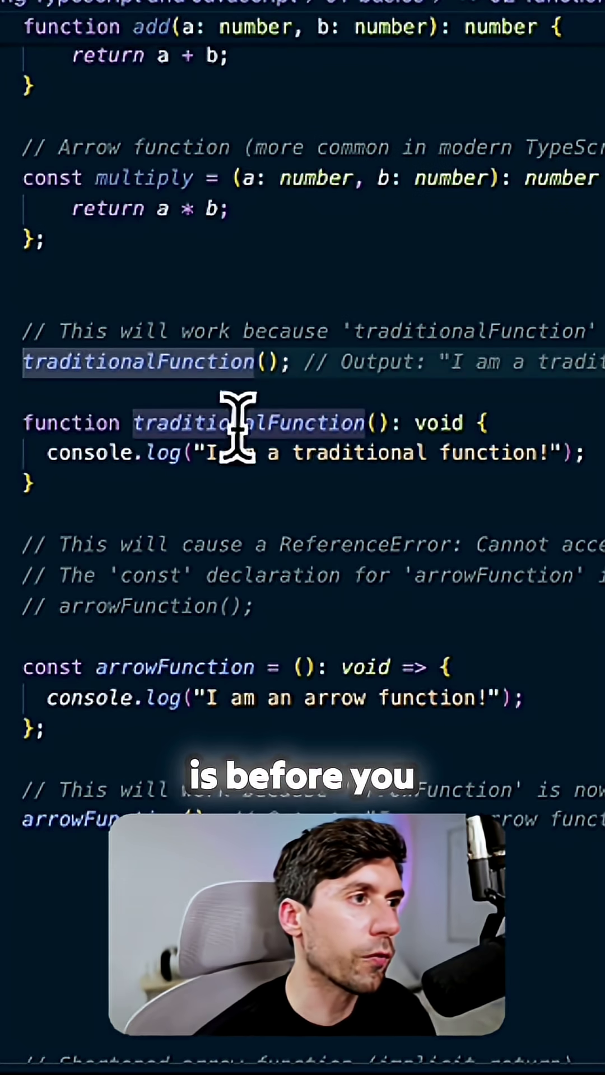
- Select the traditionalFunction and arrowFunction definitions in turn, then highlight every arrowFunction use
{"action": "left_click_drag", "start_coordinate": [96, 479], "coordinate": [25, 416]}
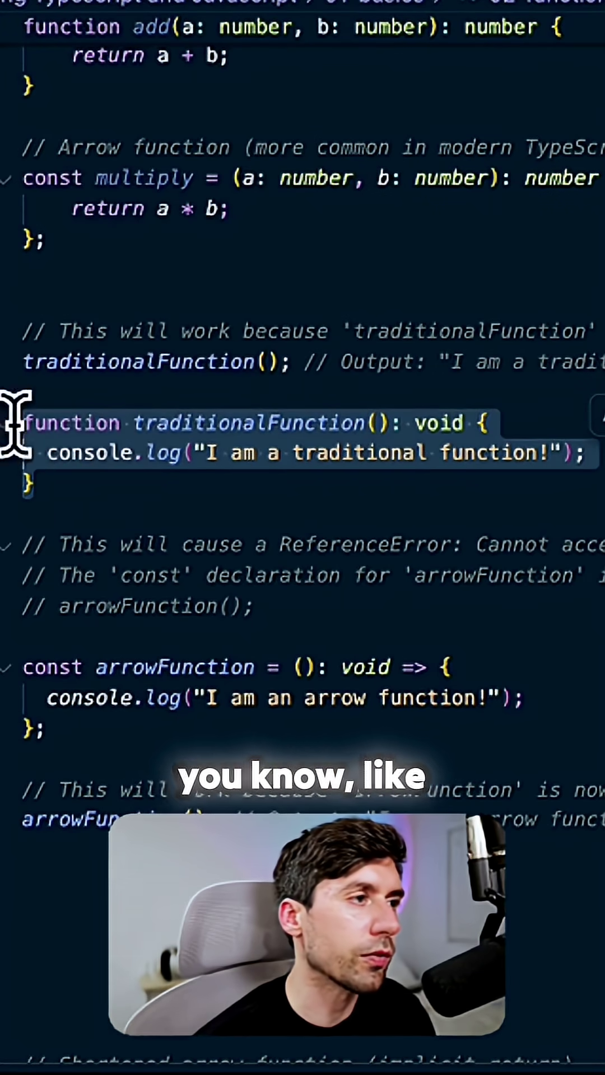
{"action": "left_click", "coordinate": [136, 731]}
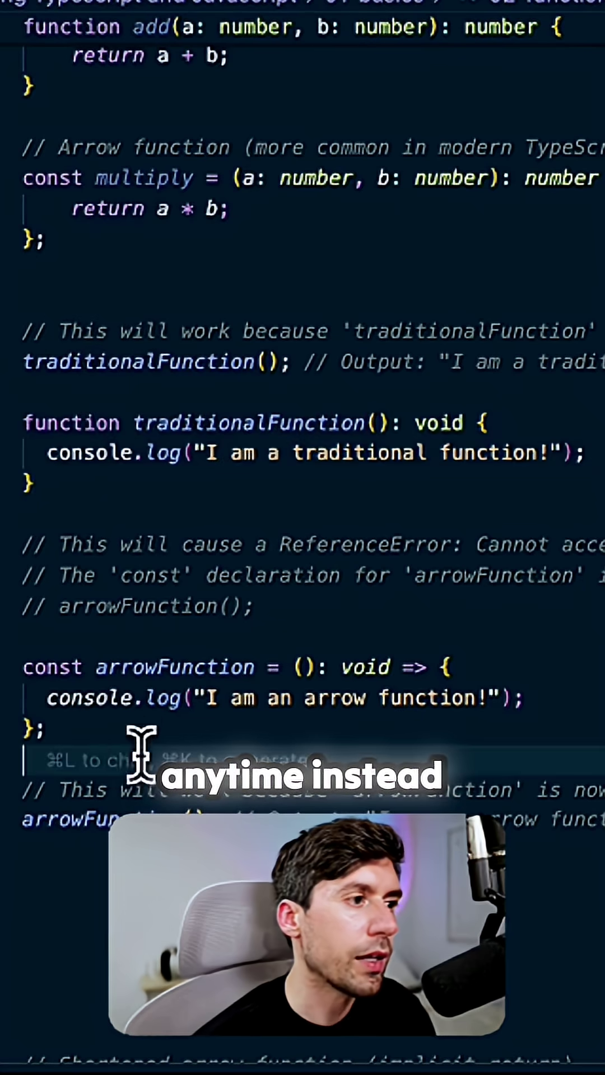
{"action": "left_click_drag", "start_coordinate": [75, 727], "coordinate": [7, 666]}
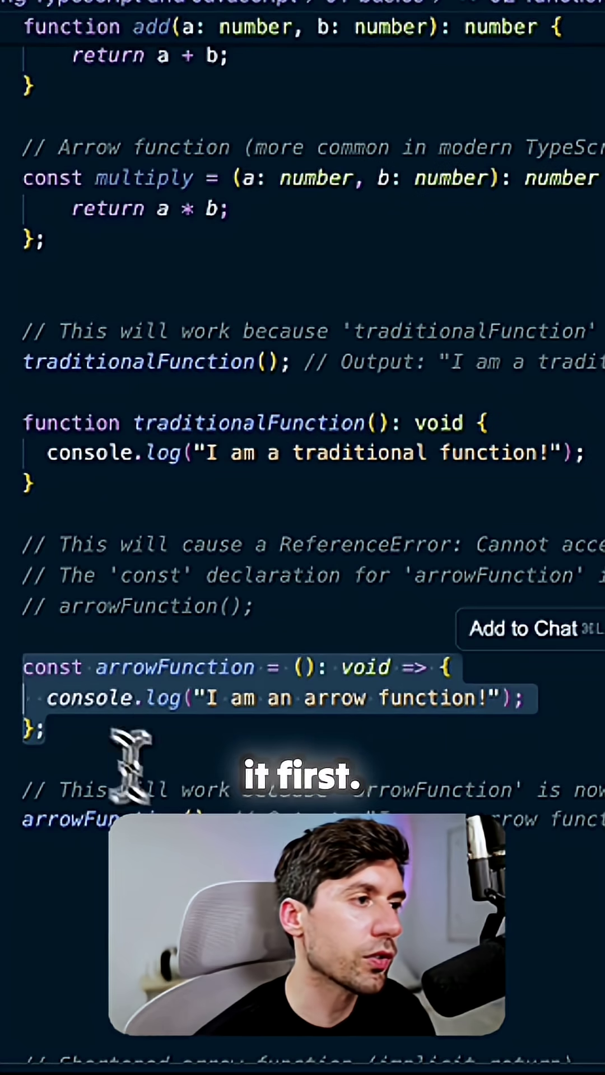
{"action": "left_click", "coordinate": [74, 670]}
{"action": "left_click", "coordinate": [84, 731]}
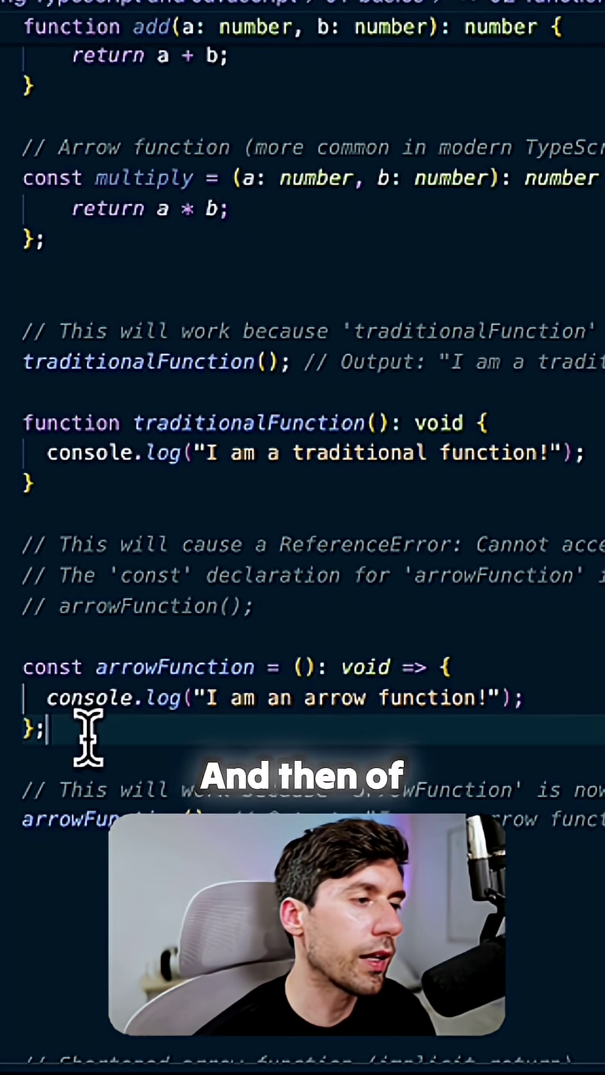
{"action": "left_click", "coordinate": [95, 819]}
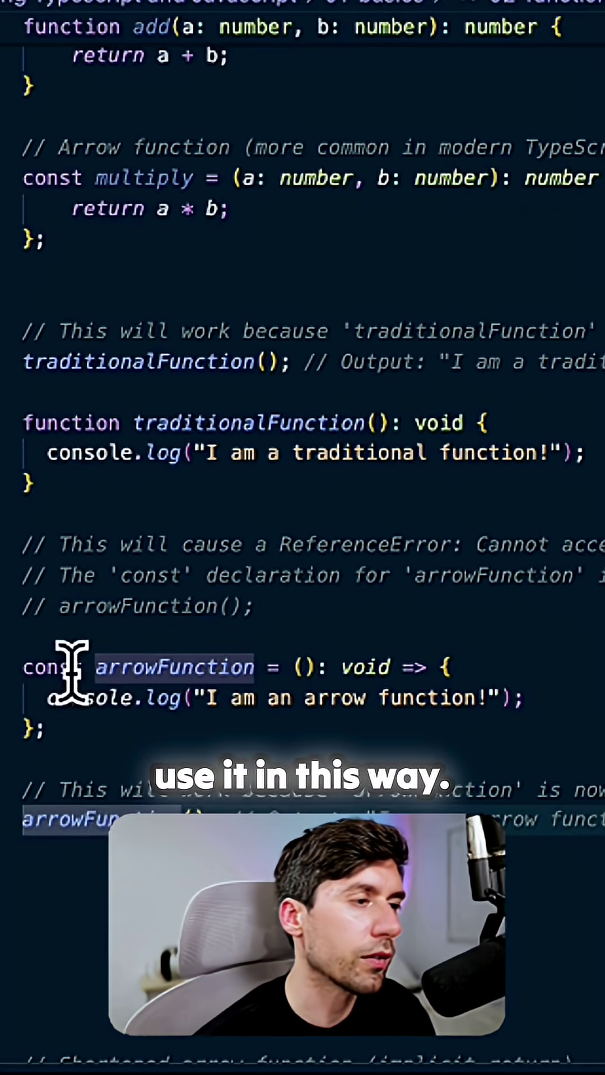
- Delete the hoisting example code from its first comment down, plus the leftover blank lines
{"action": "left_click_drag", "start_coordinate": [32, 924], "coordinate": [9, 403]}
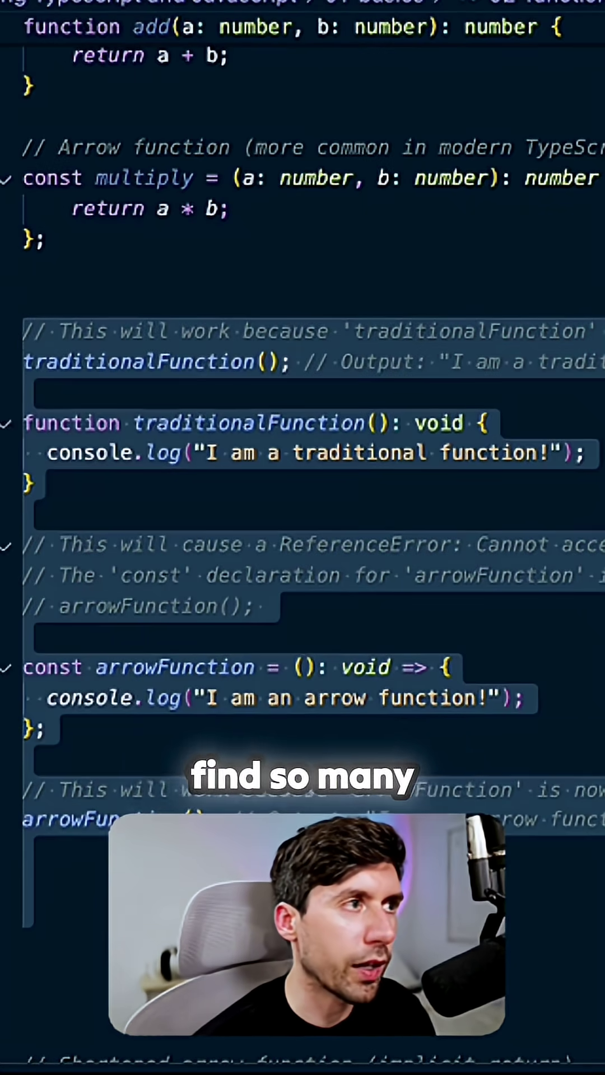
{"action": "scroll", "coordinate": [52, 537], "scroll_direction": "up", "scroll_amount": 2}
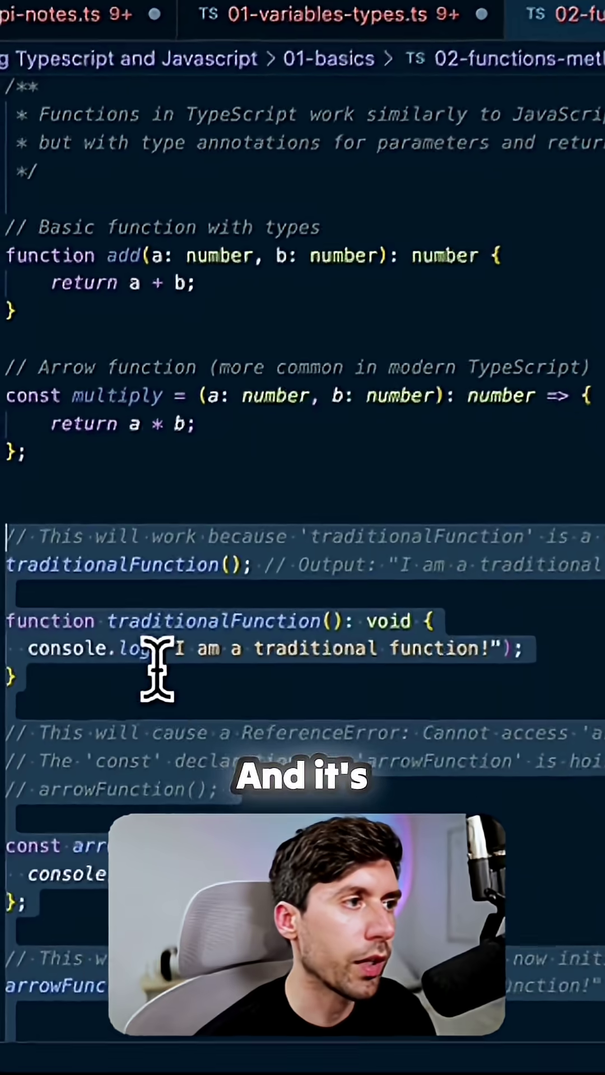
{"action": "key", "text": "BackSpace"}
{"action": "key", "text": "ctrl+z"}
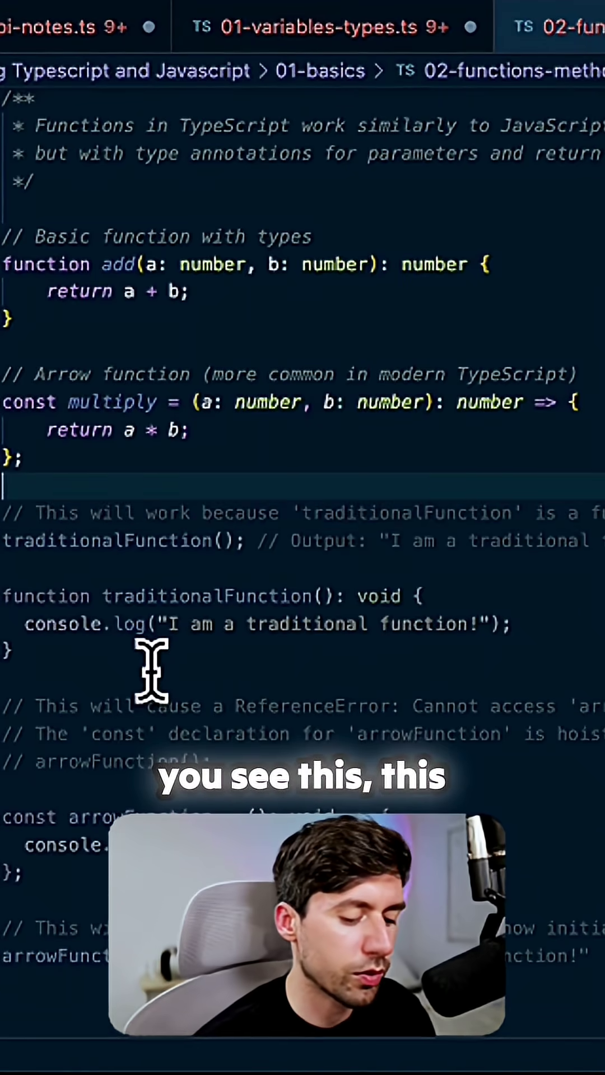
{"action": "type", "text": "=>"}
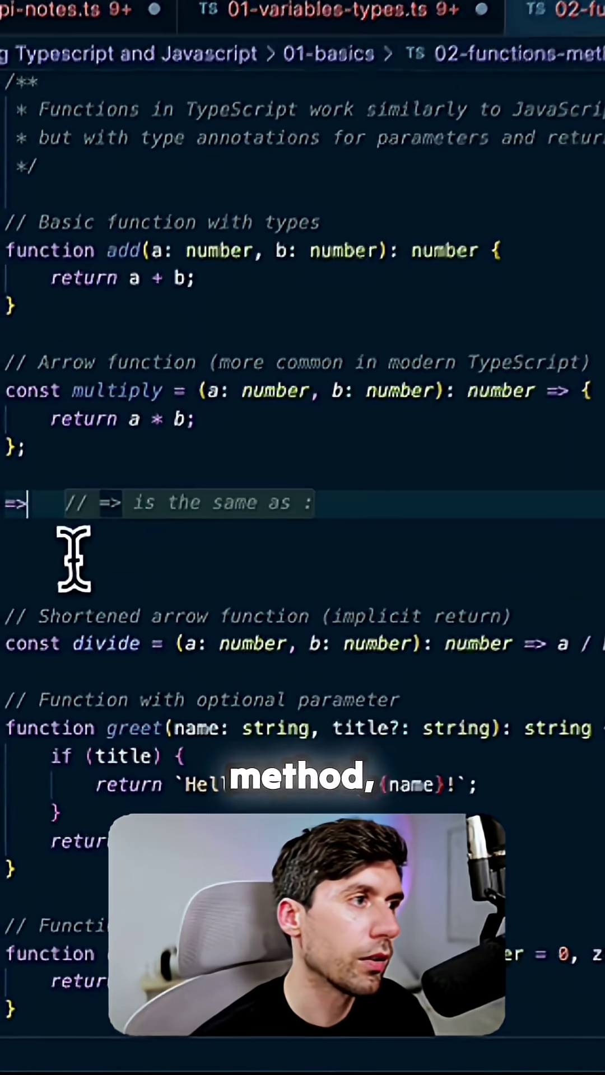
{"action": "key", "text": "BackSpace"}
{"action": "key", "text": "BackSpace"}
{"action": "key", "text": "Down"}
{"action": "key", "text": "Down"}
{"action": "key", "text": "Down"}
{"action": "key", "text": "BackSpace"}
{"action": "key", "text": "BackSpace"}
{"action": "key", "text": "BackSpace"}
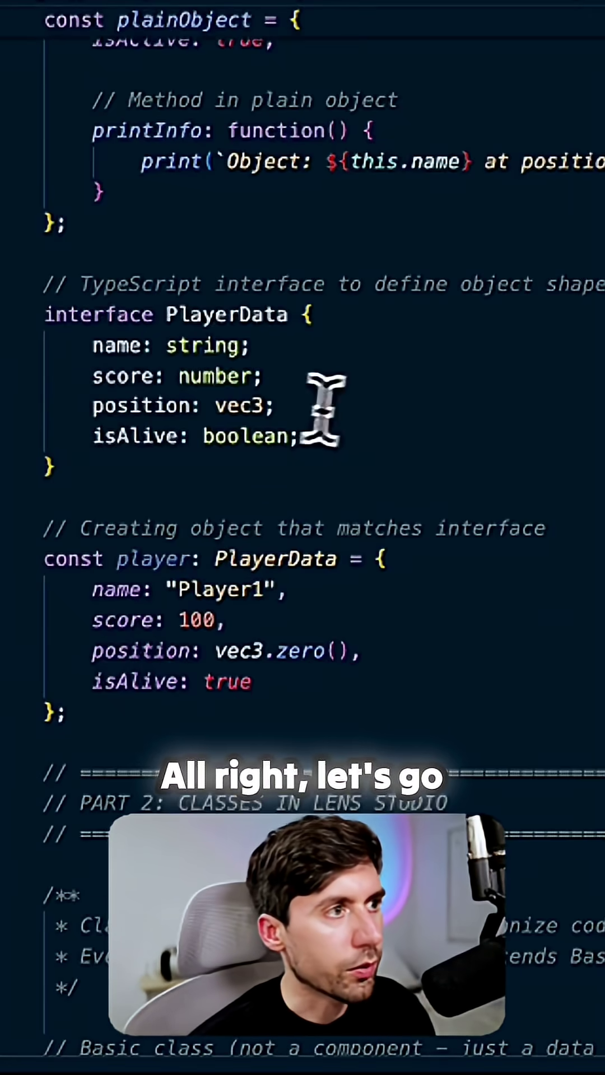
{"action": "scroll", "coordinate": [336, 408], "scroll_direction": "up", "scroll_amount": 2}
{"action": "scroll", "coordinate": [353, 403], "scroll_direction": "up", "scroll_amount": 10}
{"action": "scroll", "coordinate": [352, 403], "scroll_direction": "down", "scroll_amount": 2}
{"action": "scroll", "coordinate": [320, 419], "scroll_direction": "down", "scroll_amount": 3}
{"action": "scroll", "coordinate": [284, 451], "scroll_direction": "down", "scroll_amount": 1}
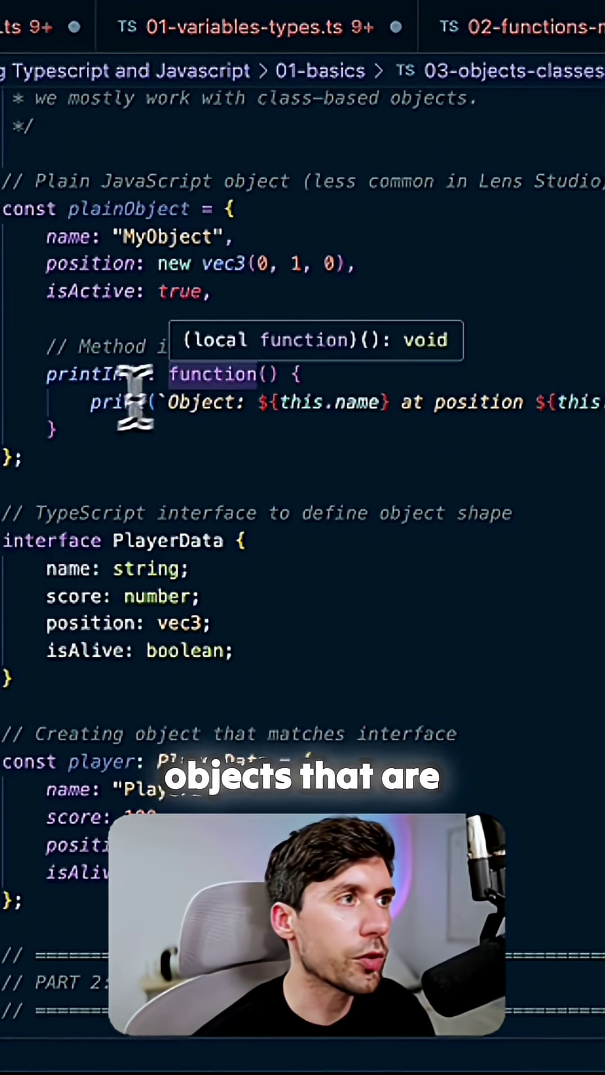
{"action": "left_click_drag", "start_coordinate": [134, 444], "coordinate": [30, 178]}
{"action": "left_click", "coordinate": [156, 636]}
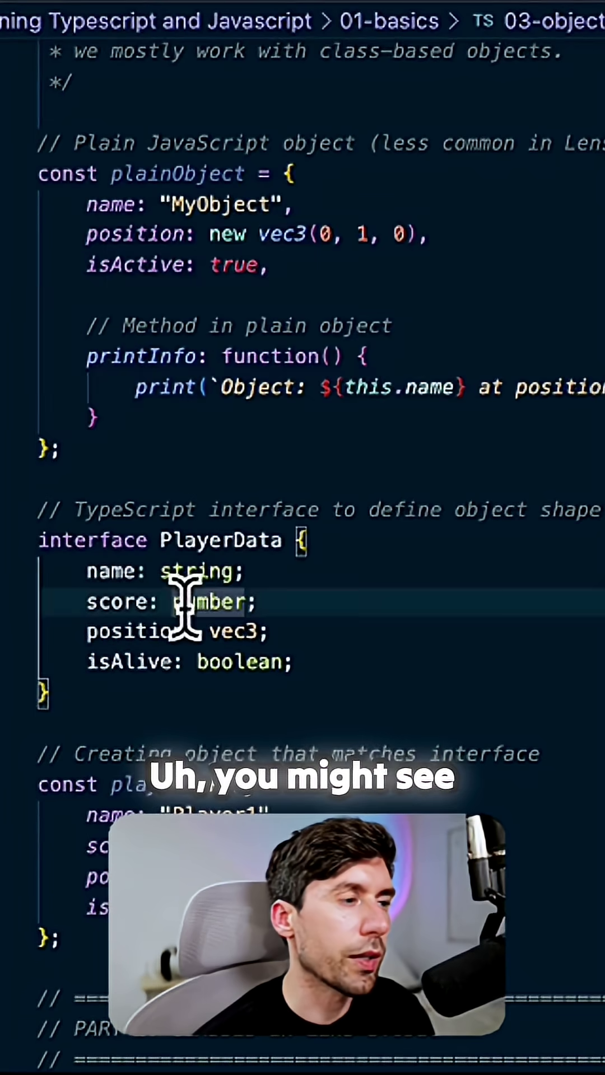
{"action": "left_click_drag", "start_coordinate": [125, 695], "coordinate": [21, 509]}
{"action": "scroll", "coordinate": [180, 647], "scroll_direction": "down", "scroll_amount": 2}
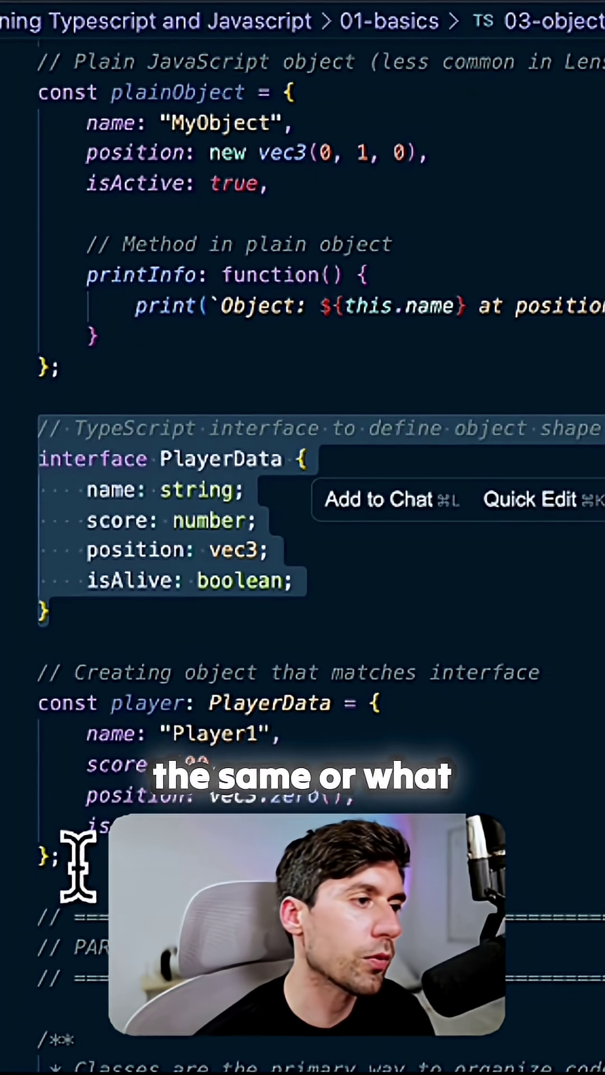
{"action": "left_click_drag", "start_coordinate": [77, 865], "coordinate": [6, 672]}
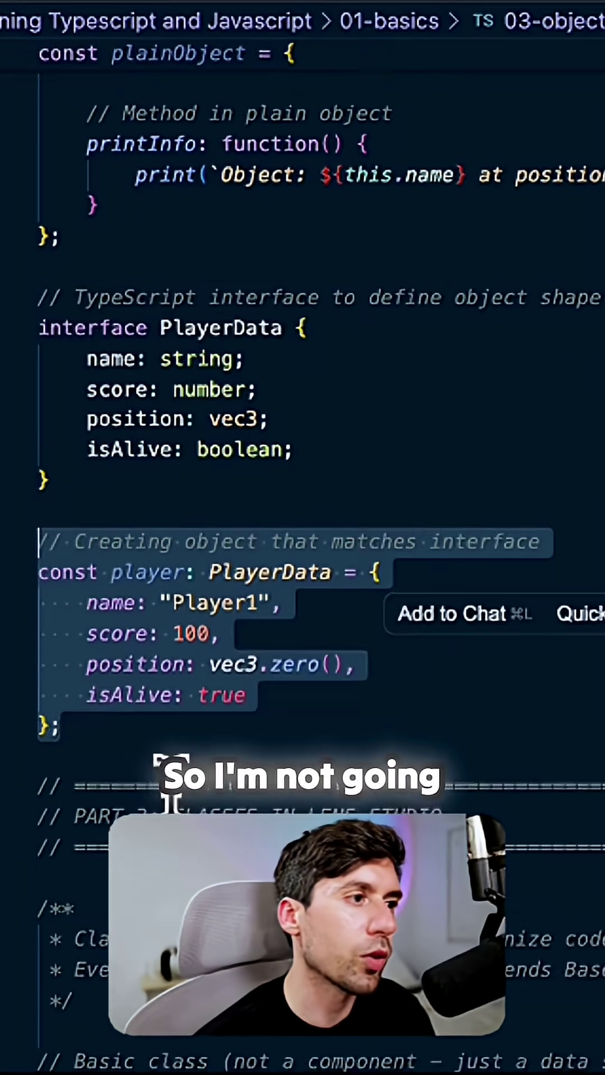